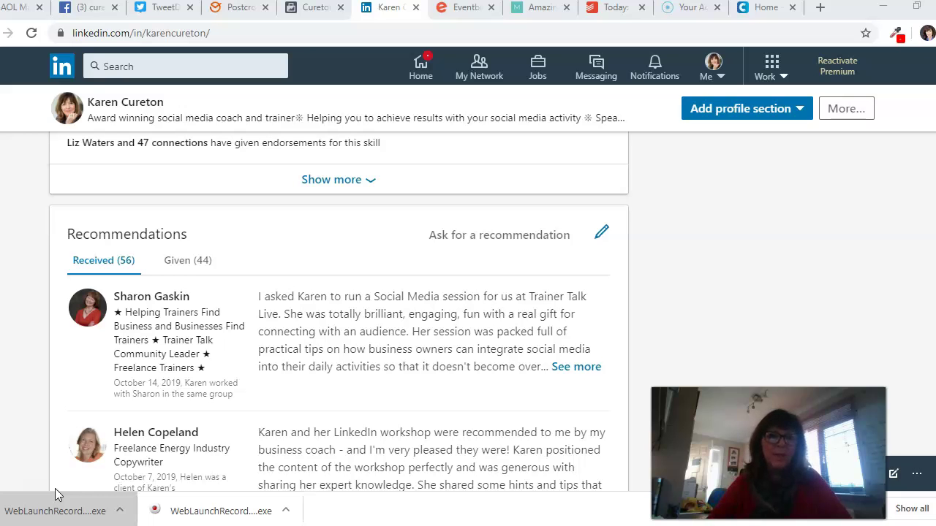
# - Review the profile's activity, skills and received recommendations, expanding the recommendations list to read more of them
pyautogui.scroll(3, 37, 432)
pyautogui.scroll(15, 37, 380)
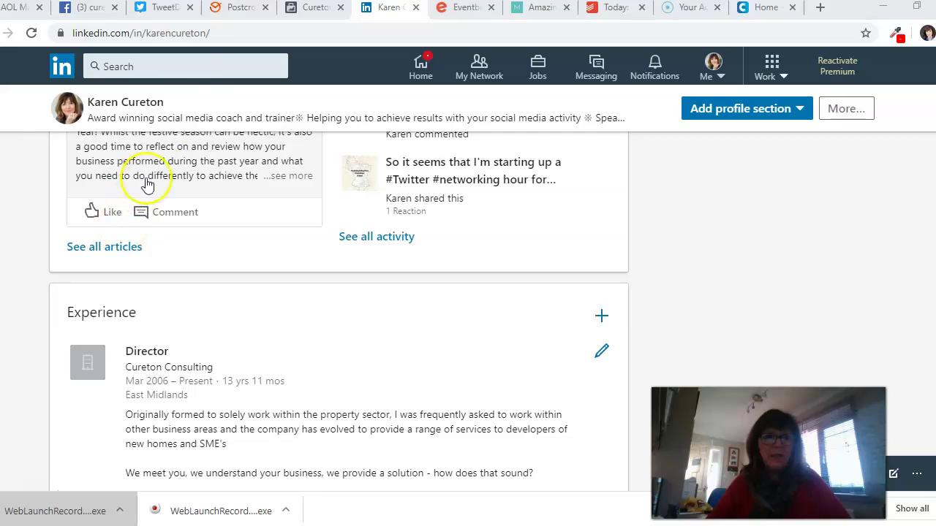
pyautogui.scroll(1, 336, 242)
pyautogui.scroll(2, 336, 242)
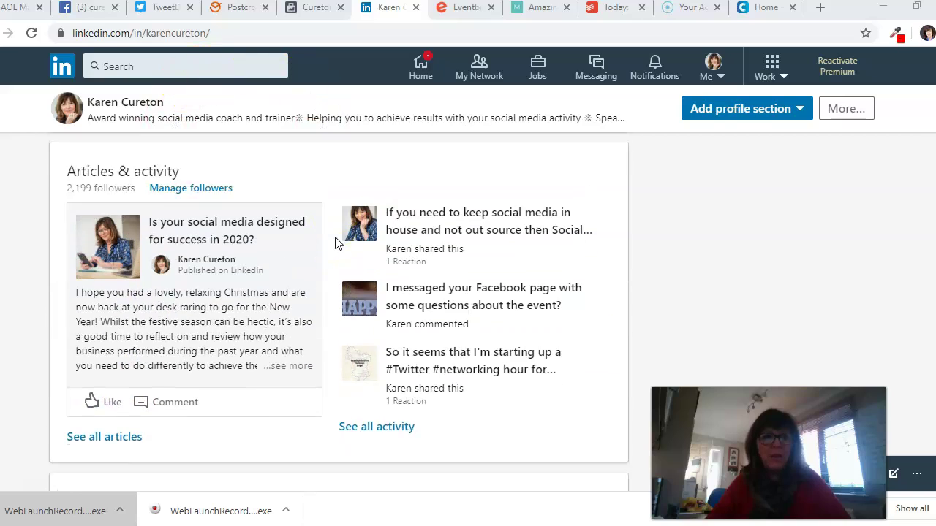
pyautogui.scroll(-10, 337, 242)
pyautogui.scroll(-9, 337, 243)
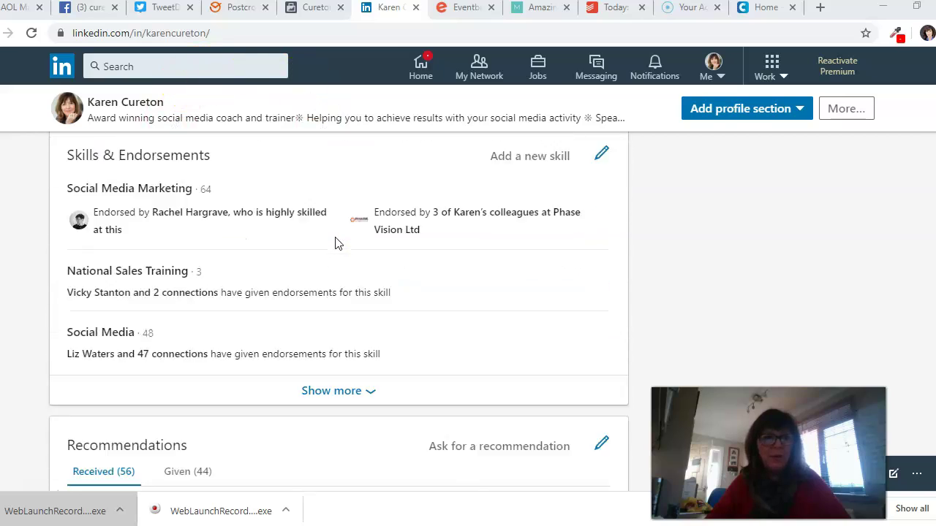
pyautogui.scroll(-2, 336, 243)
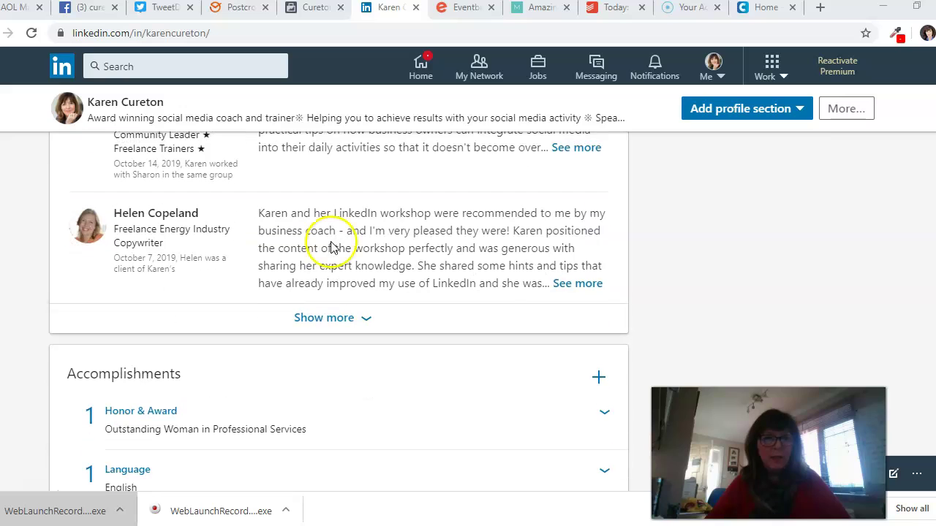
pyautogui.click(336, 319)
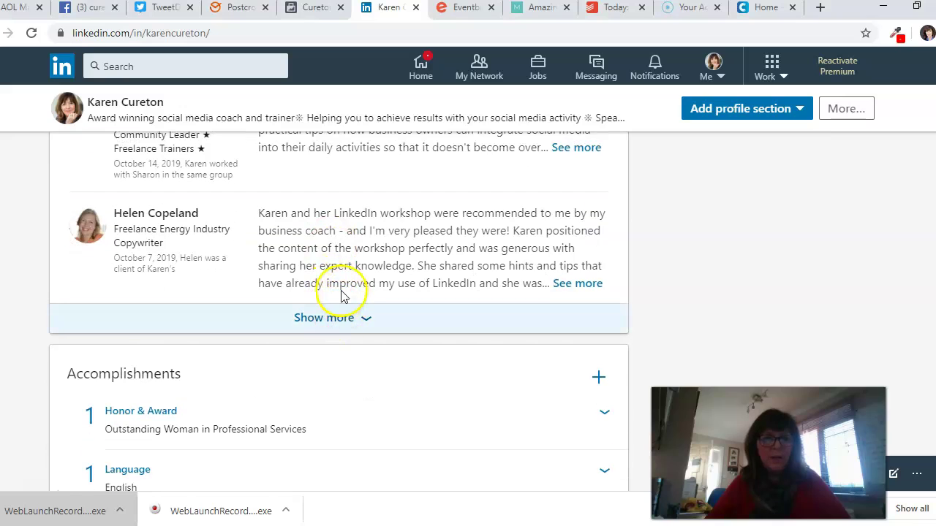
pyautogui.scroll(2, 324, 287)
pyautogui.scroll(-8, 324, 287)
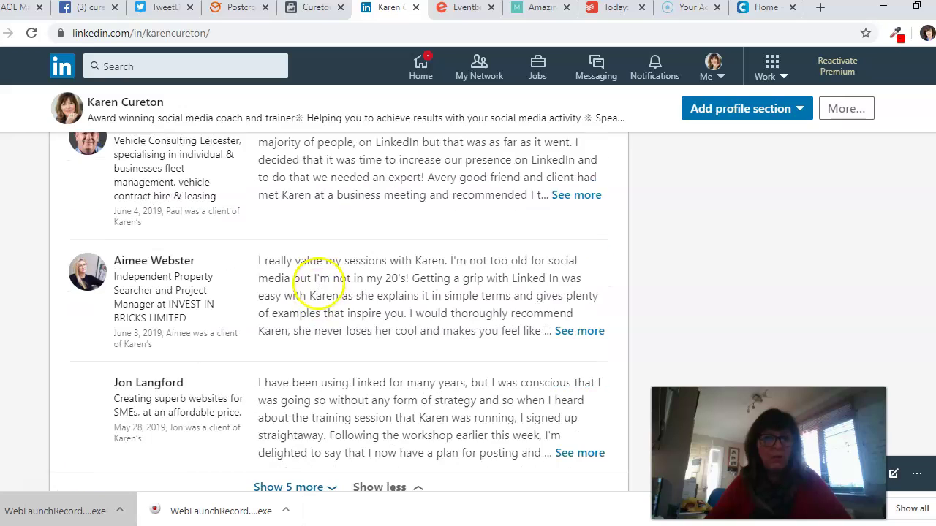
# - Search for the client by name and open that first-degree connection's profile
pyautogui.click(174, 64)
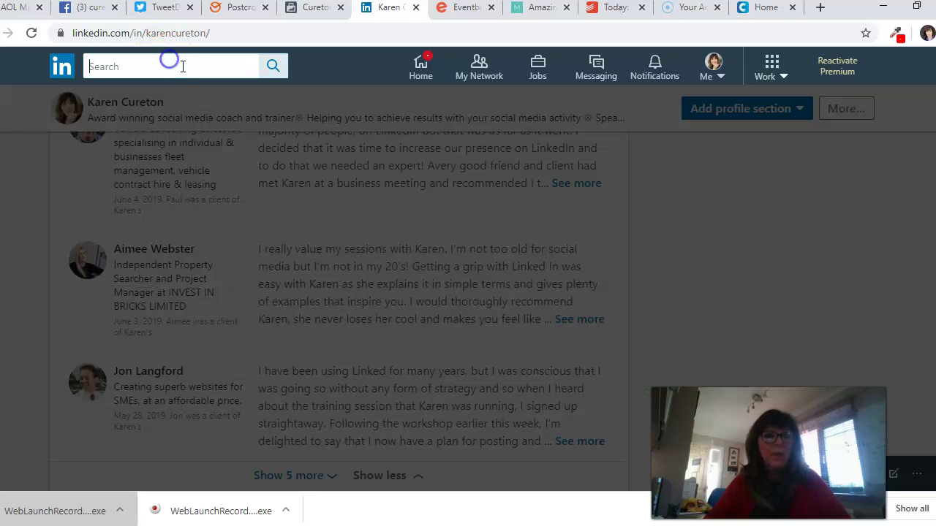
pyautogui.write('nikki')
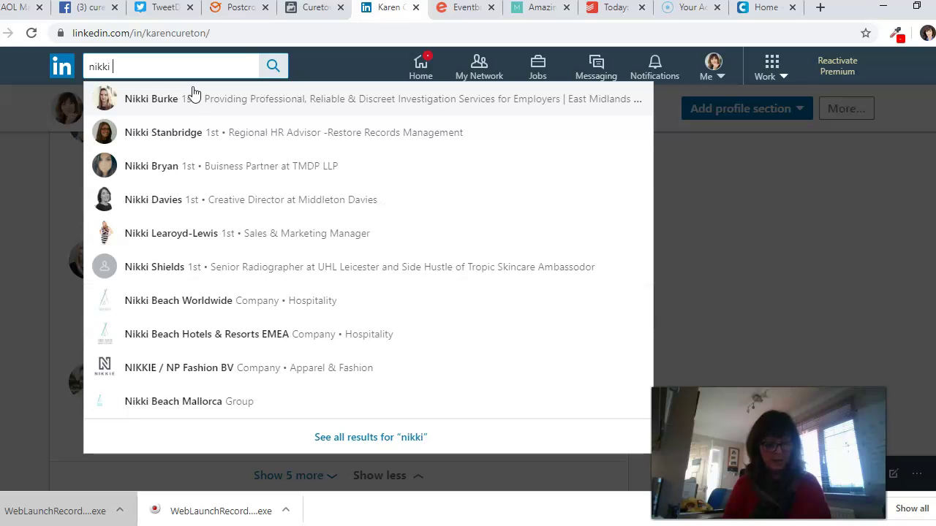
pyautogui.write(' bur')
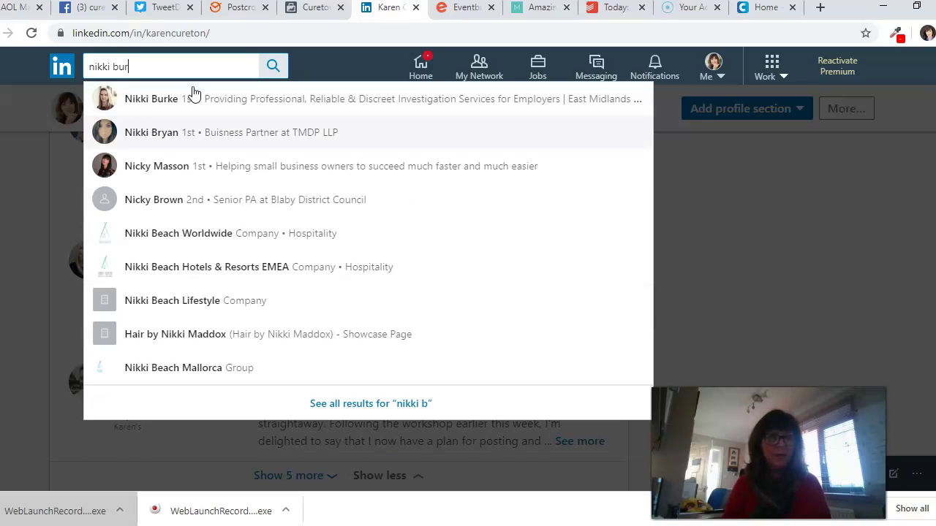
pyautogui.click(219, 97)
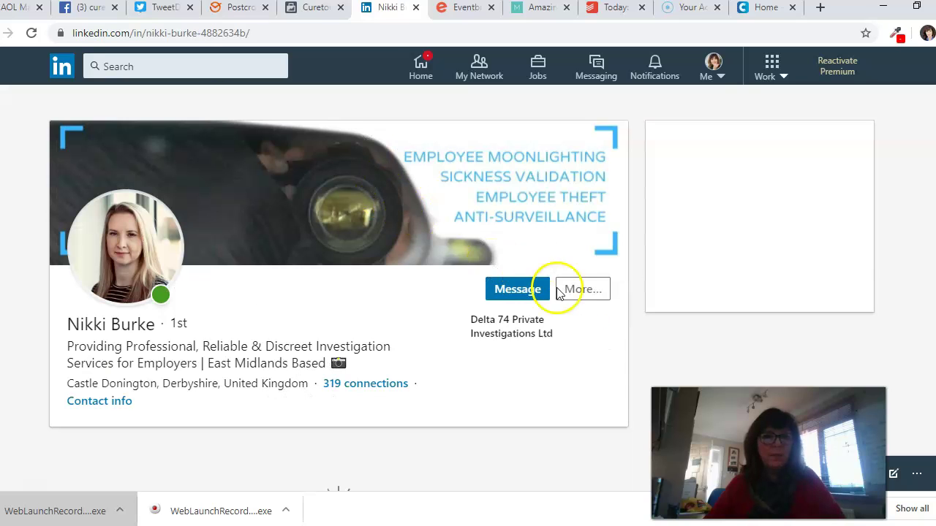
# - Start a recommendation request to this connection, with the relationship "was a client of yours" and the position "Director at Cureton Consulting"
pyautogui.click(591, 295)
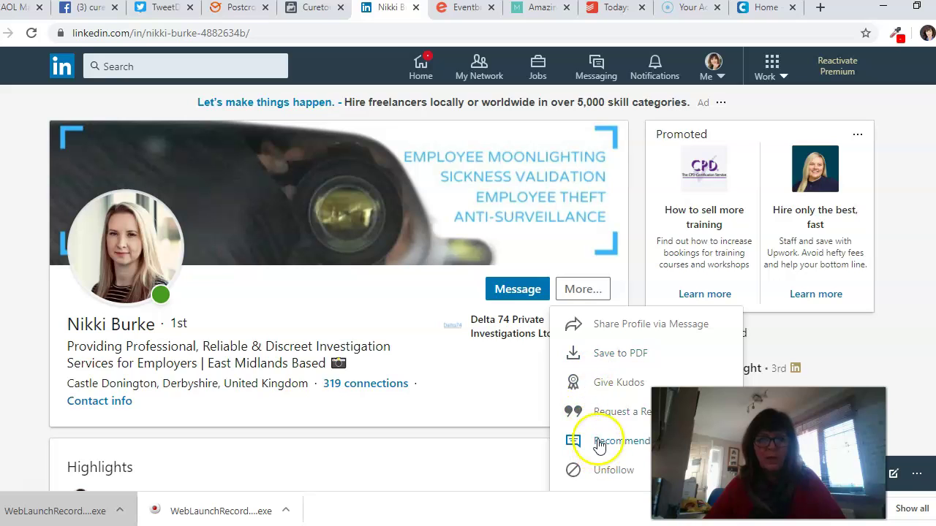
pyautogui.click(594, 412)
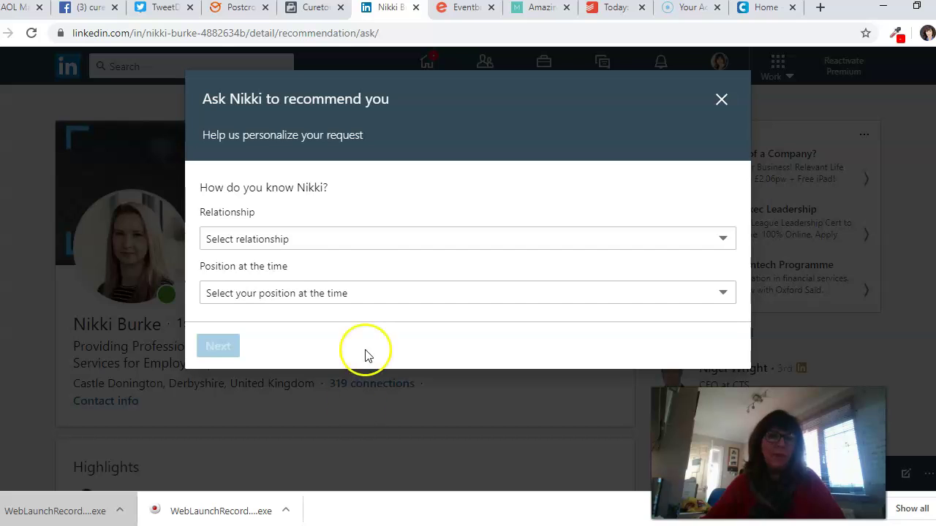
pyautogui.click(313, 239)
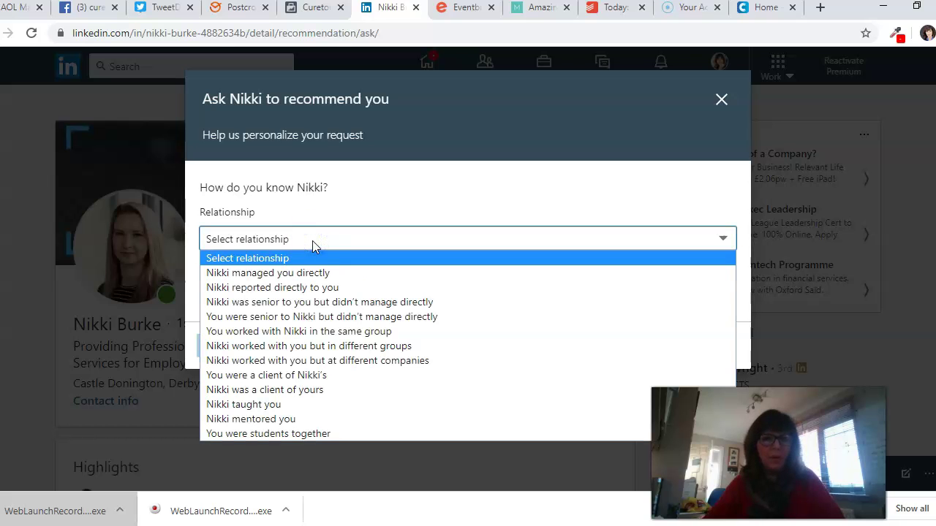
pyautogui.click(297, 391)
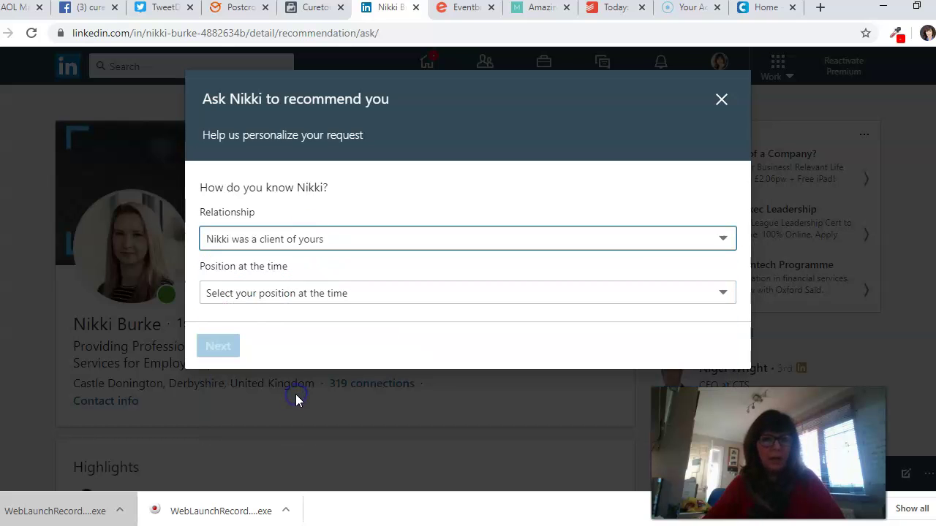
pyautogui.click(286, 294)
pyautogui.click(285, 328)
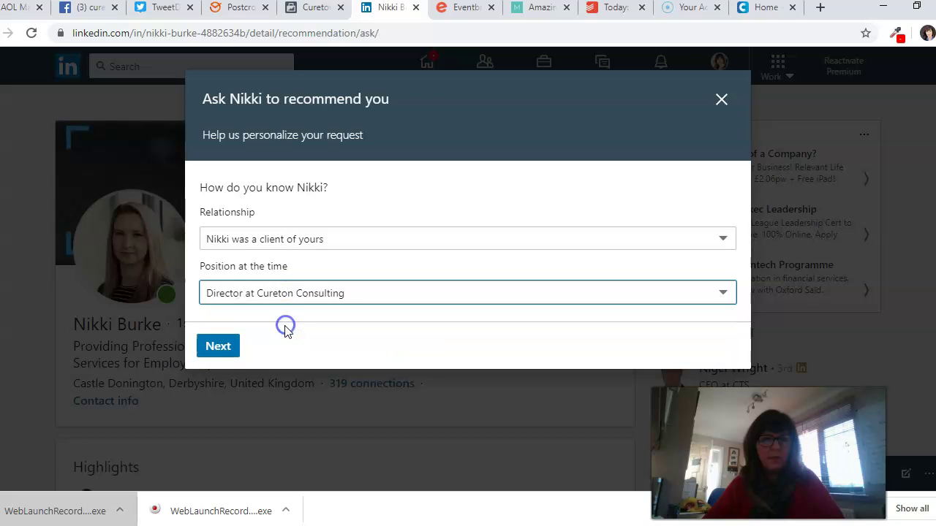
pyautogui.click(222, 349)
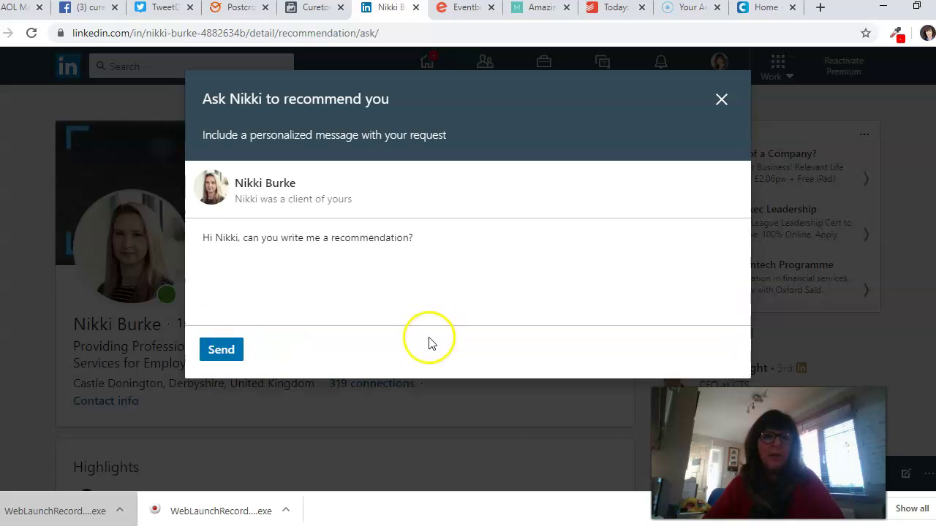
# - Replace the default request wording after the greeting with the prepared, copied message containing the numbered guidance questions
pyautogui.click(435, 280)
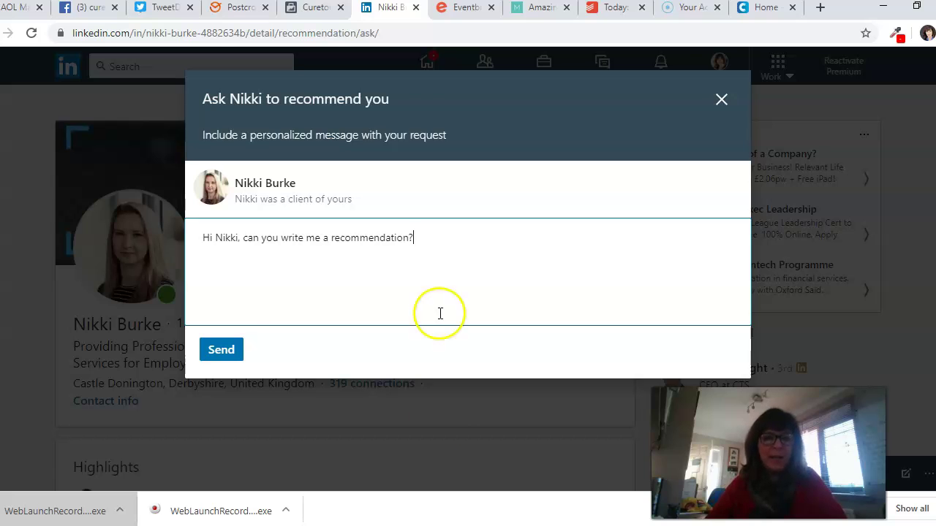
pyautogui.click(24, 509)
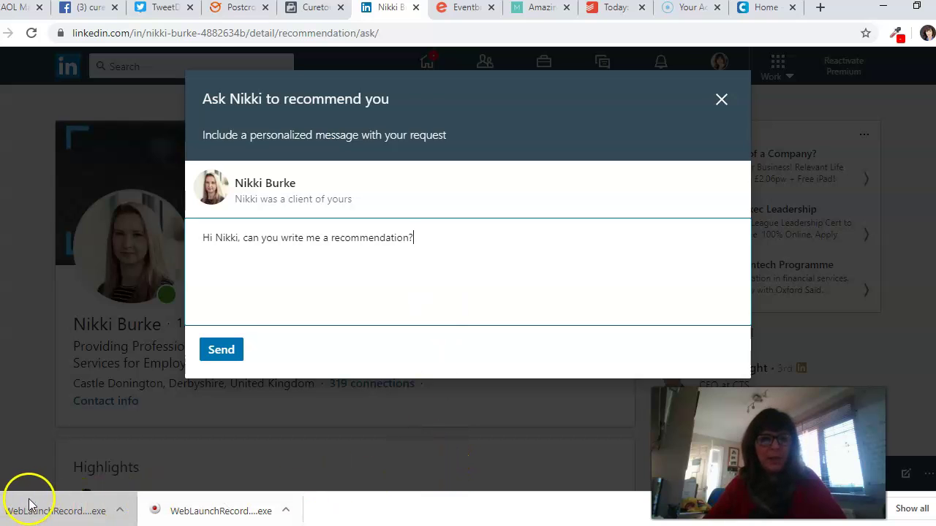
pyautogui.click(428, 241)
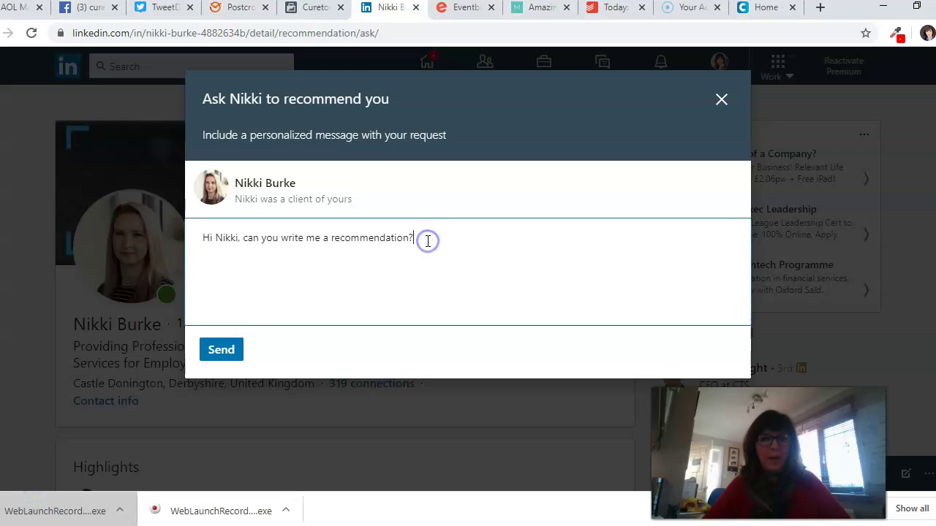
pyautogui.press('BackSpace')
pyautogui.press('BackSpace')
pyautogui.press('BackSpace')
pyautogui.press('BackSpace')
pyautogui.press('BackSpace')
pyautogui.press('BackSpace')
pyautogui.press('BackSpace')
pyautogui.press('BackSpace')
pyautogui.press('BackSpace')
pyautogui.press('BackSpace')
pyautogui.press('BackSpace')
pyautogui.press('BackSpace')
pyautogui.press('BackSpace')
pyautogui.press('BackSpace')
pyautogui.press('BackSpace')
pyautogui.press('BackSpace')
pyautogui.press('BackSpace')
pyautogui.press('BackSpace')
pyautogui.press('BackSpace')
pyautogui.press('BackSpace')
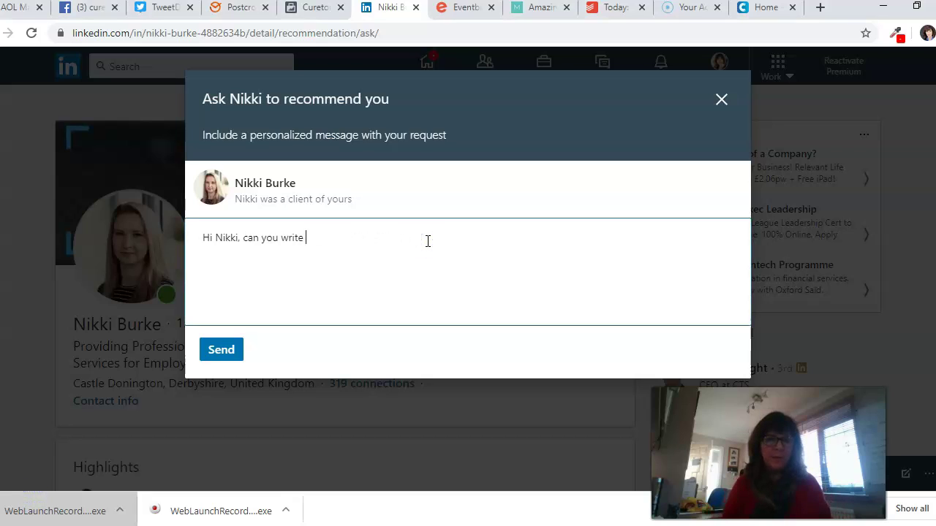
pyautogui.press('BackSpace')
pyautogui.press('BackSpace')
pyautogui.press('BackSpace')
pyautogui.press('BackSpace')
pyautogui.press('BackSpace')
pyautogui.press('BackSpace')
pyautogui.press('BackSpace')
pyautogui.press('BackSpace')
pyautogui.press('BackSpace')
pyautogui.press('BackSpace')
pyautogui.press('BackSpace')
pyautogui.press('BackSpace')
pyautogui.press('BackSpace')
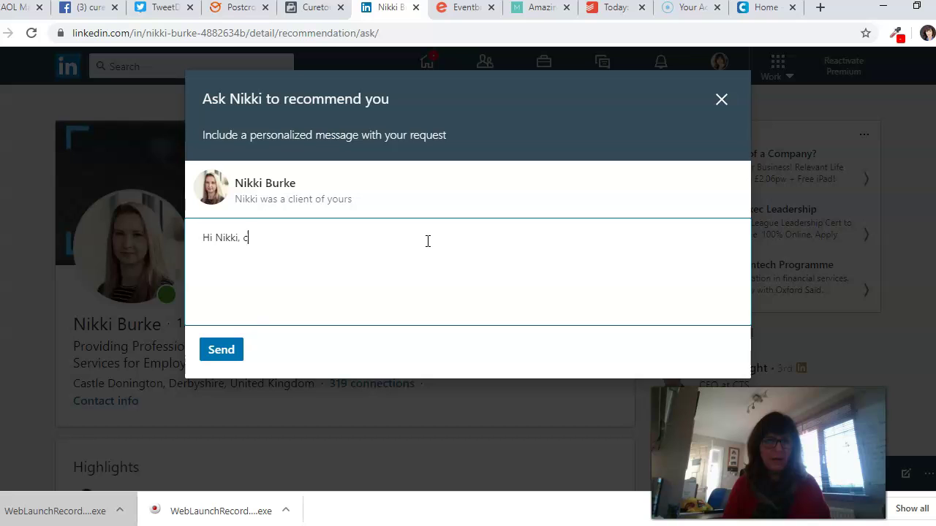
pyautogui.hotkey('ctrl', 'v')
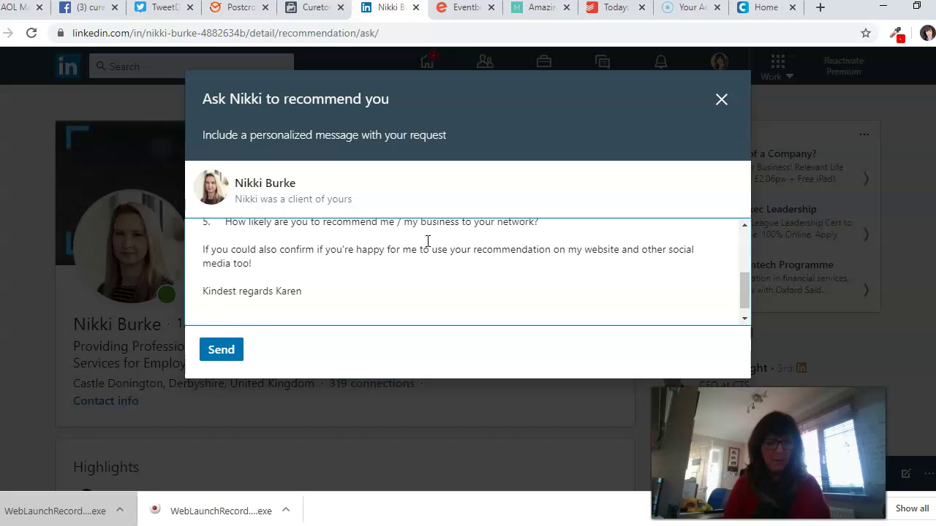
# - Remove the duplicate default greeting at the start of the message so it begins with the pasted "Hi"
pyautogui.hotkey('ctrl', 'Home')
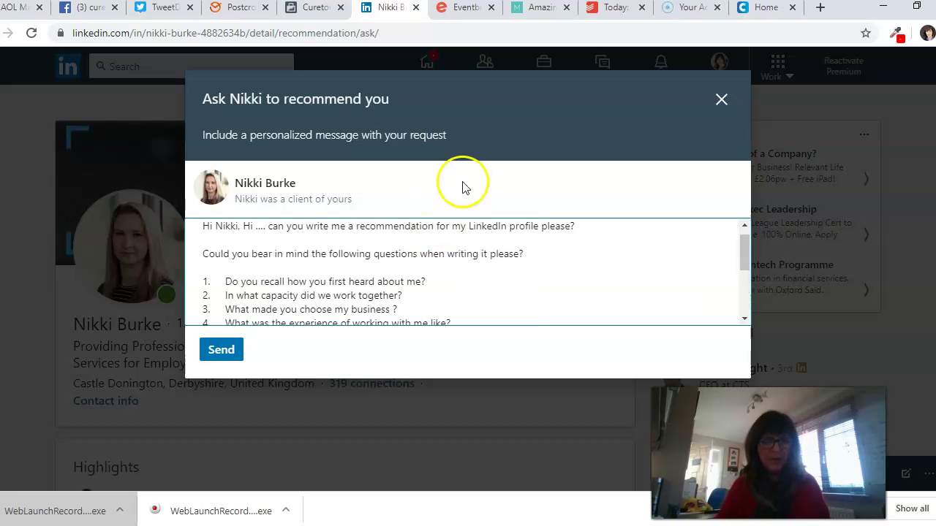
pyautogui.click(239, 226)
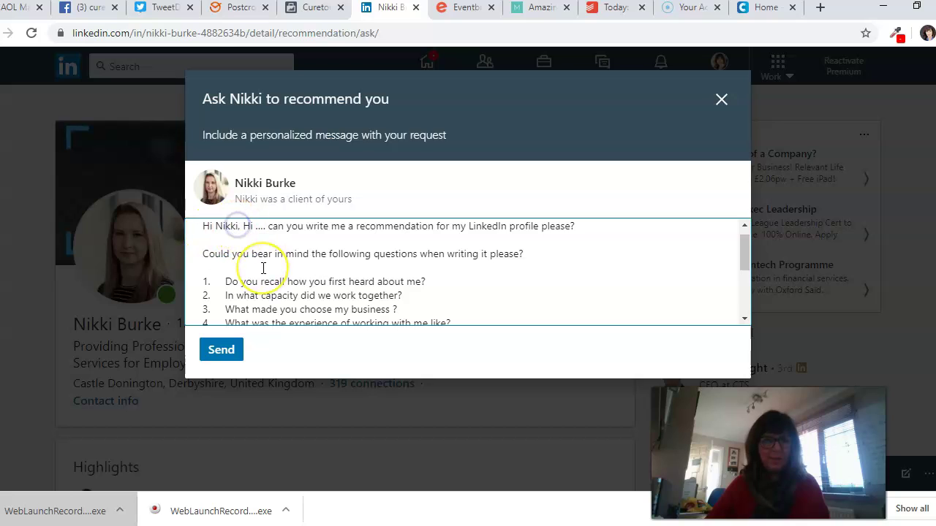
pyautogui.press('BackSpace')
pyautogui.press('BackSpace')
pyautogui.press('BackSpace')
pyautogui.press('BackSpace')
pyautogui.press('BackSpace')
pyautogui.press('BackSpace')
pyautogui.press('BackSpace')
pyautogui.press('Delete')
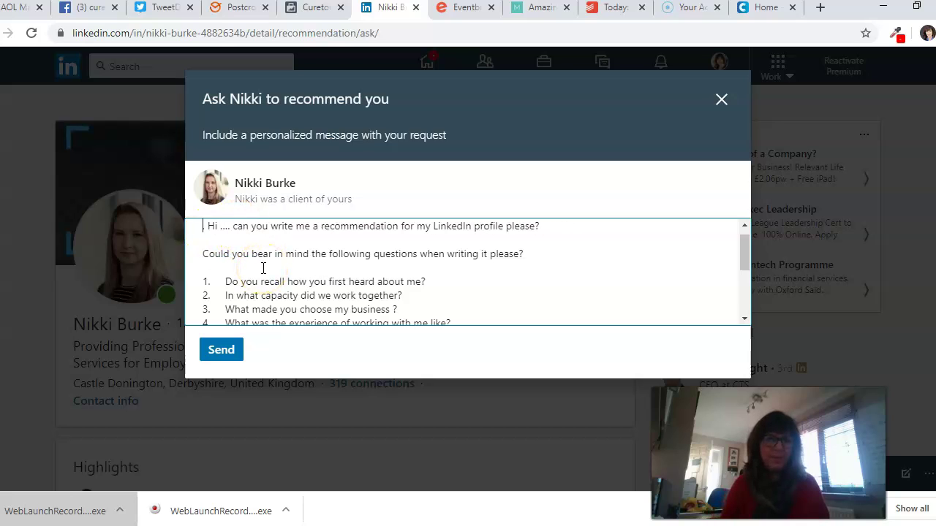
pyautogui.press('Delete')
pyautogui.press('Delete')
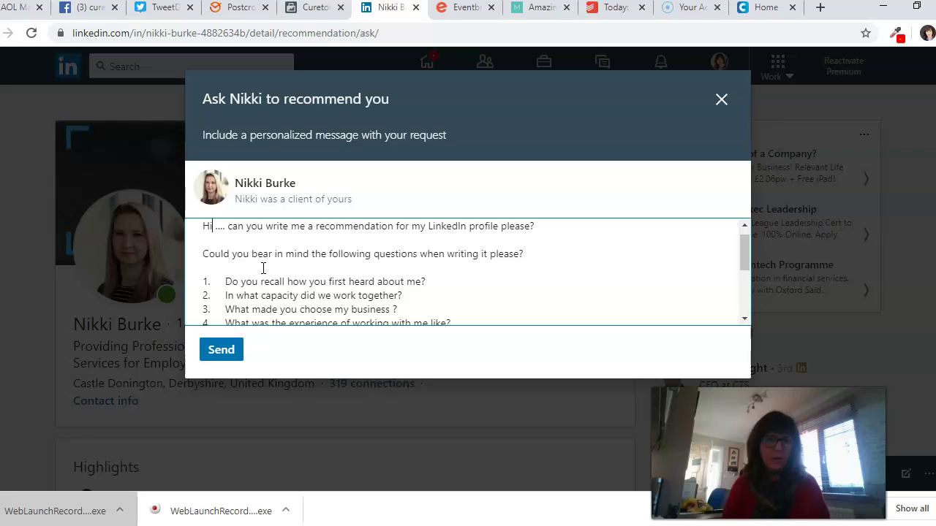
# - Personalize the message opening by inserting ", it was great to work with you on your social media," directly after "Hi"
pyautogui.press('Right')
pyautogui.press('Right')
pyautogui.write(', ')
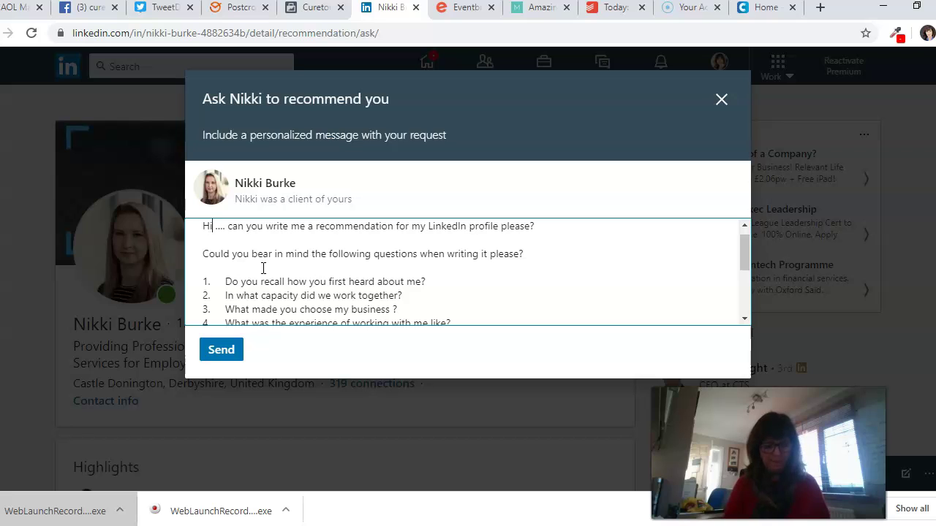
pyautogui.write('it w')
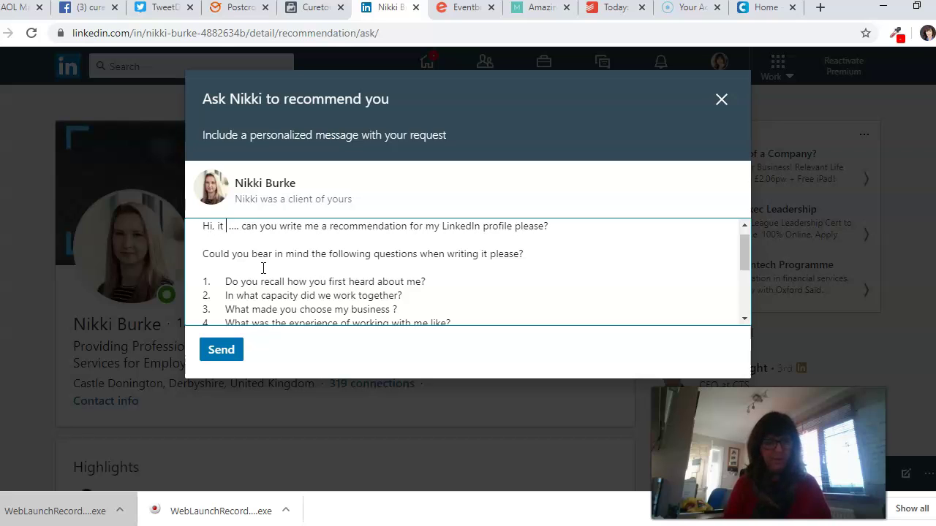
pyautogui.write('as g')
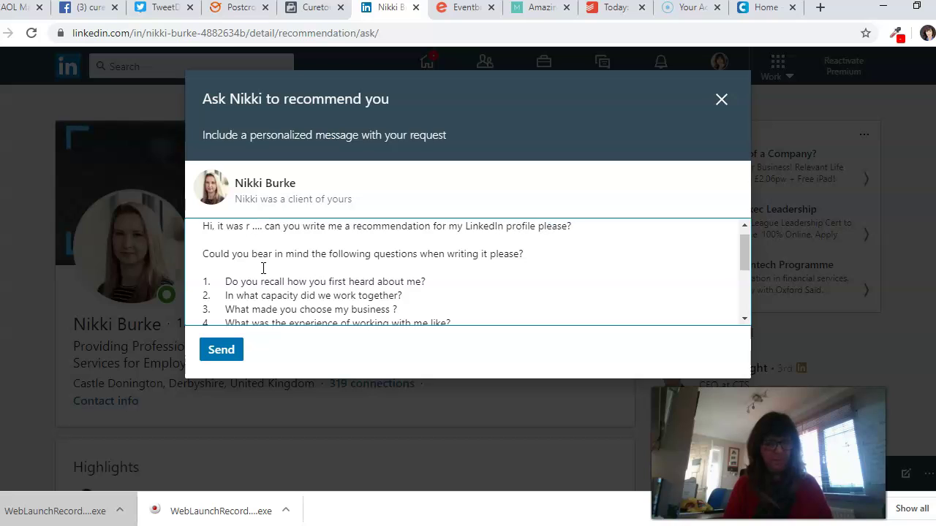
pyautogui.write('reat')
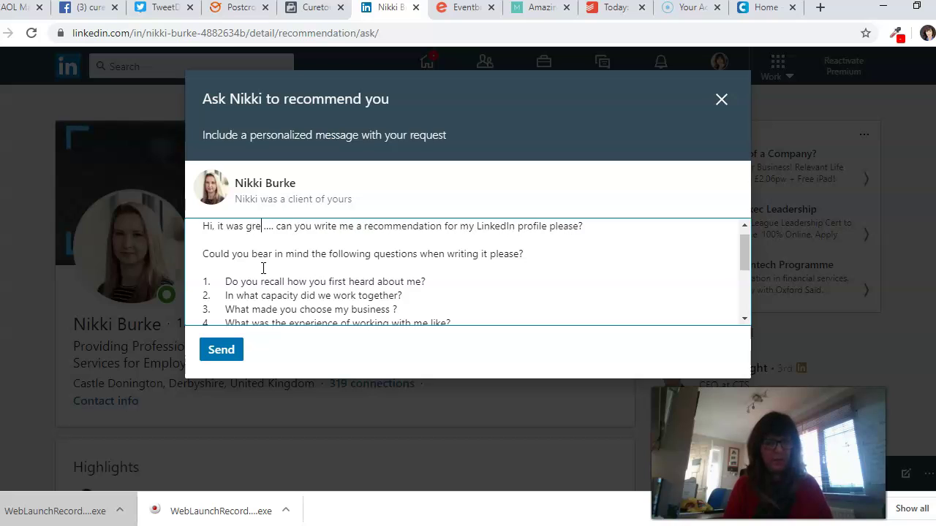
pyautogui.write(' to work wi')
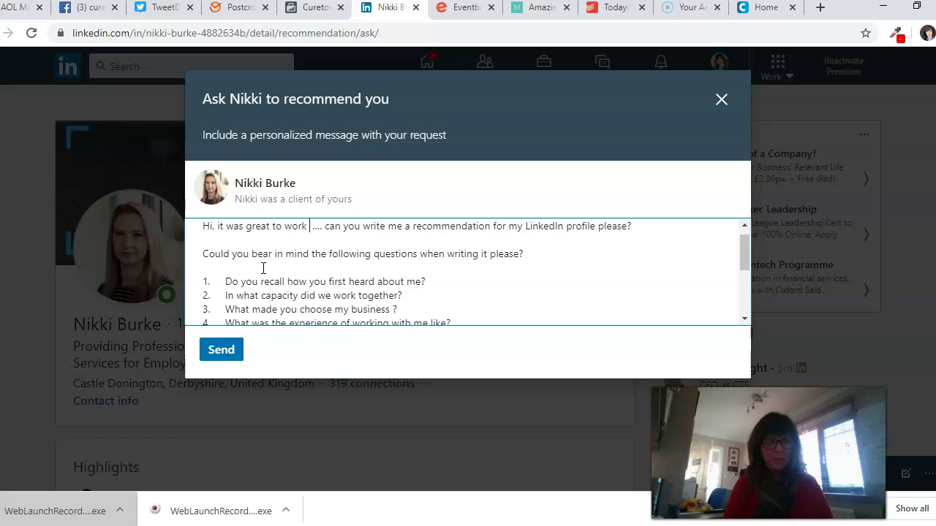
pyautogui.write('th you on you')
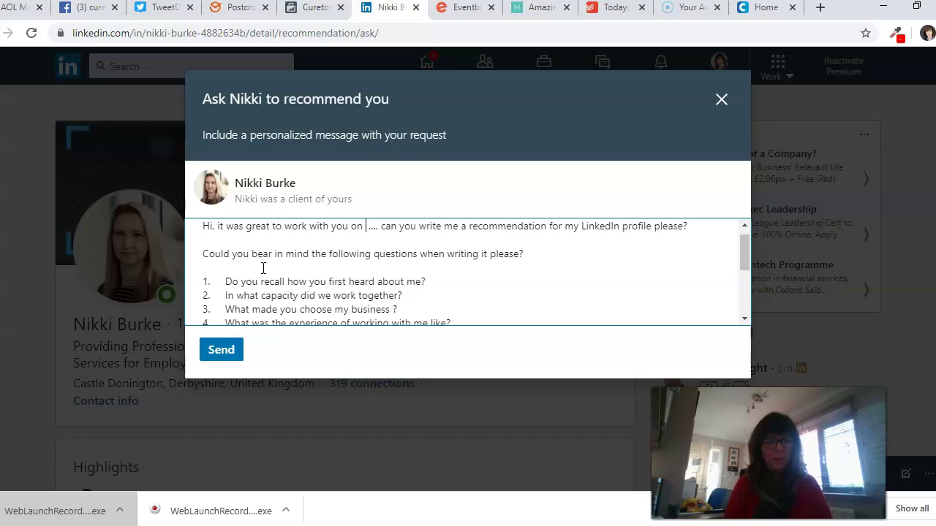
pyautogui.write('r soical')
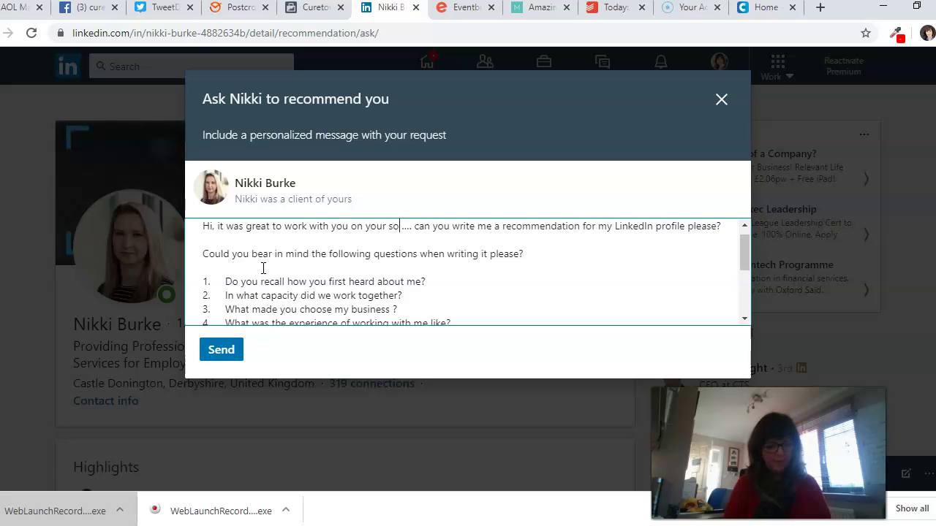
pyautogui.press('BackSpace')
pyautogui.press('BackSpace')
pyautogui.press('BackSpace')
pyautogui.press('BackSpace')
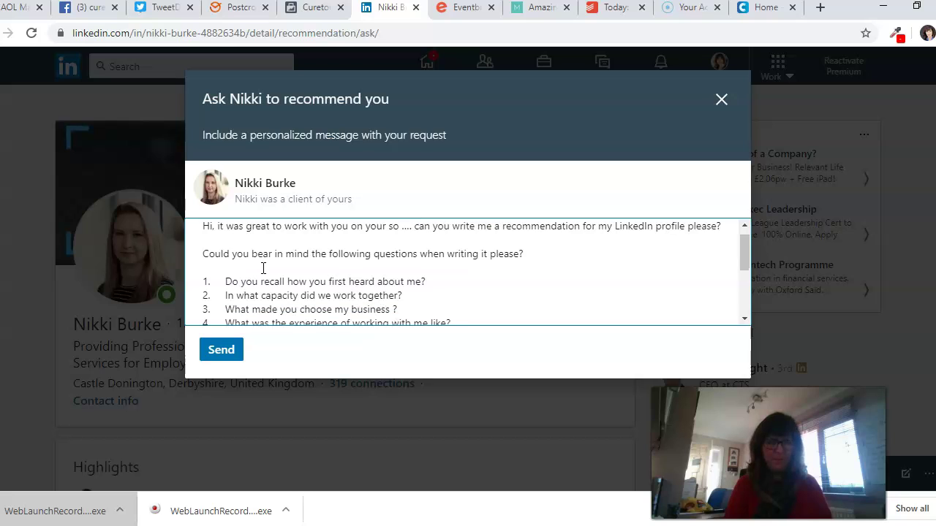
pyautogui.write('cial')
pyautogui.write('meida')
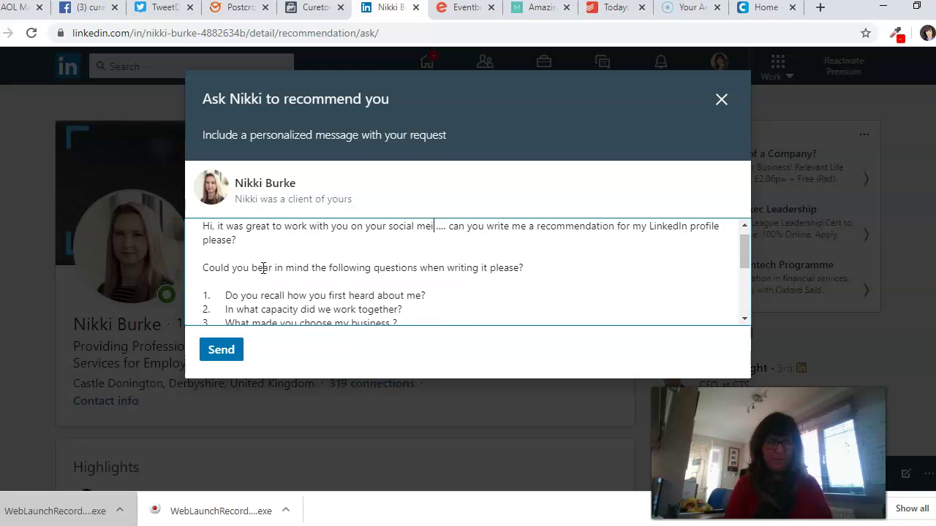
pyautogui.press('BackSpace')
pyautogui.press('BackSpace')
pyautogui.press('BackSpace')
pyautogui.write('dia,')
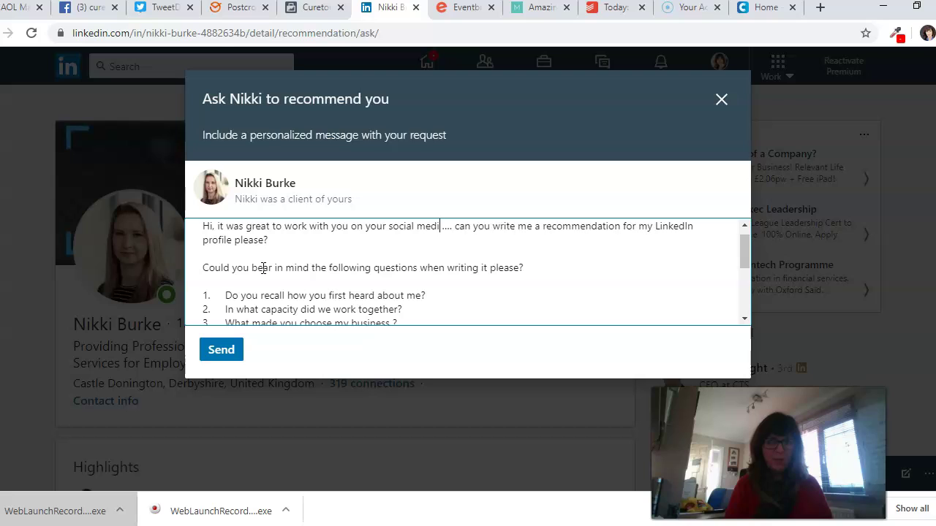
# - Delete the placeholder dots before "can you write me" and insert "brief" before "recommendation" in the opening sentence
pyautogui.press('Delete')
pyautogui.press('Delete')
pyautogui.press('Delete')
pyautogui.press('Delete')
pyautogui.press('Delete')
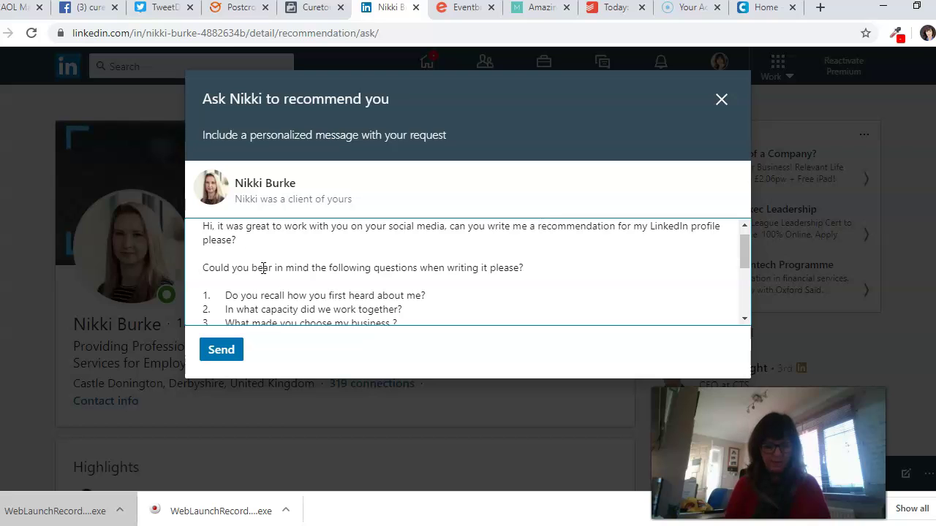
pyautogui.write('bri')
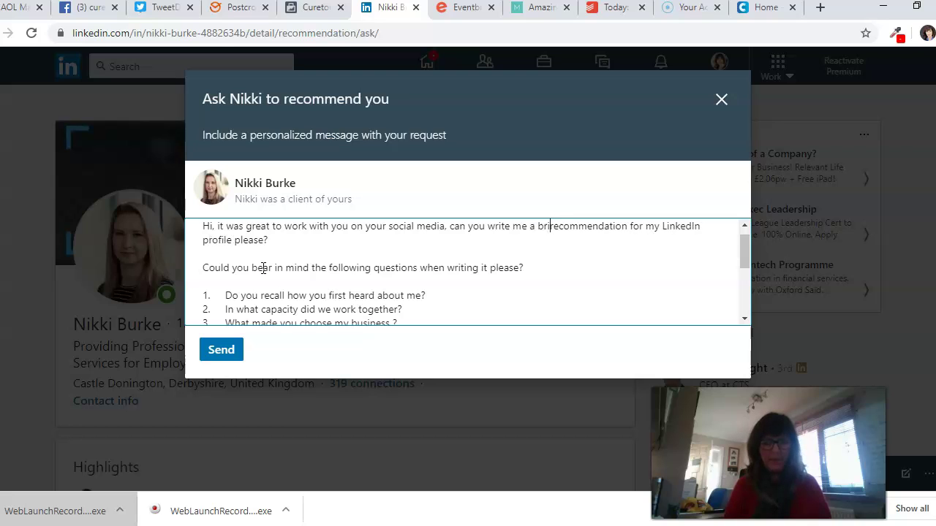
pyautogui.write('ef')
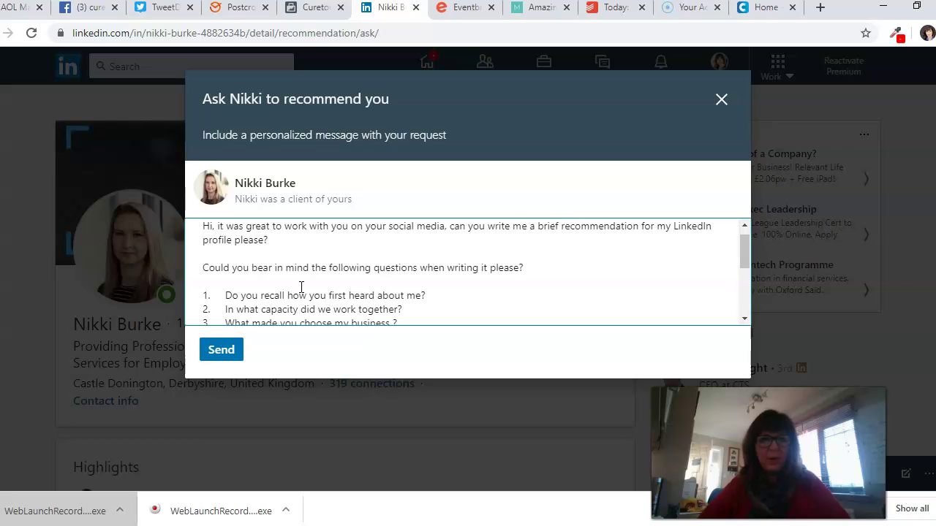
# - Review the message's numbered questions, permission request and sign-off, and close the recommendation request without sending it
pyautogui.scroll(-2, 303, 287)
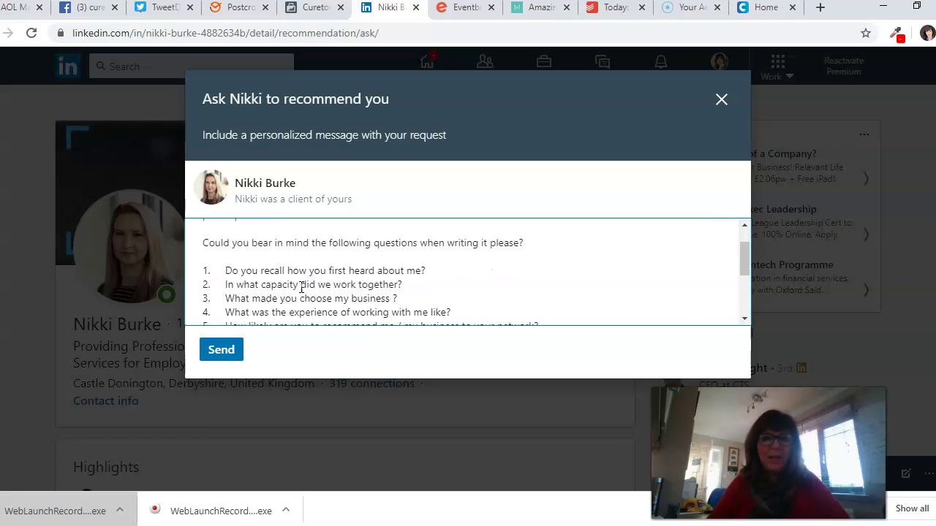
pyautogui.click(409, 291)
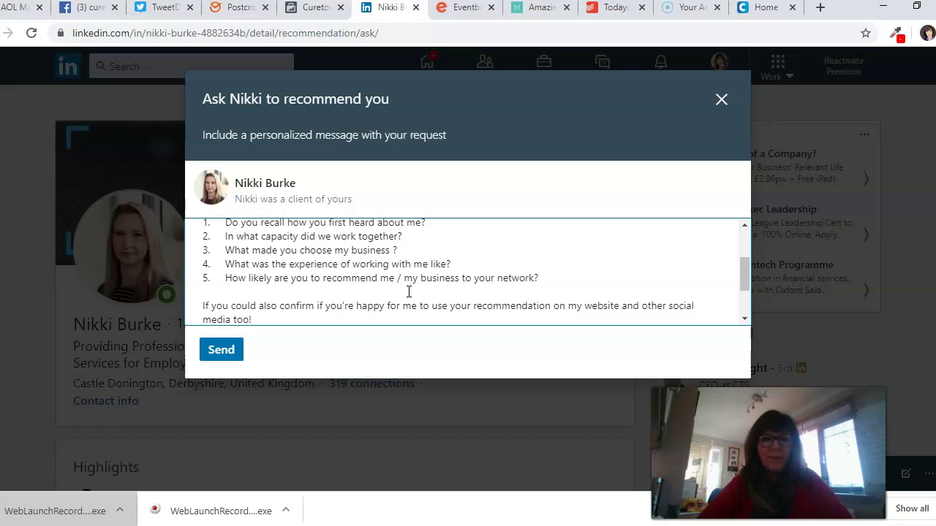
pyautogui.click(395, 294)
pyautogui.click(340, 320)
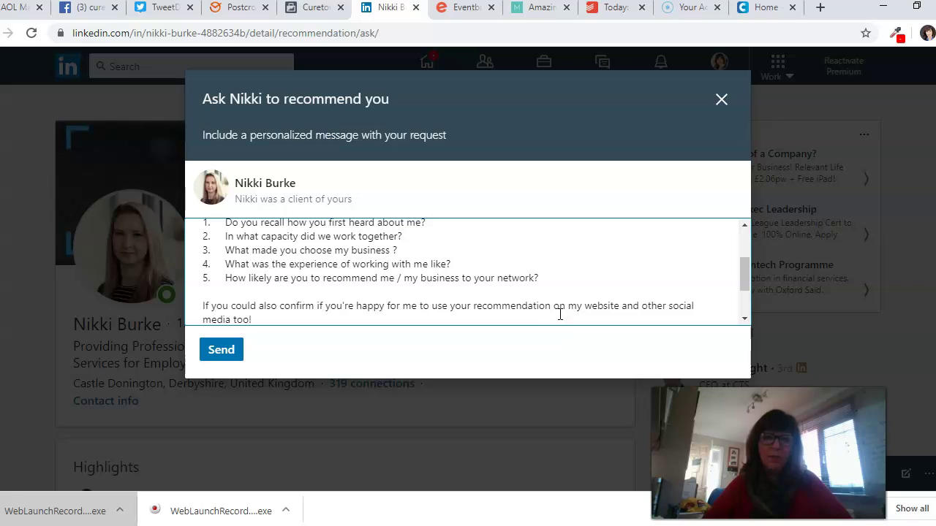
pyautogui.scroll(-1, 522, 292)
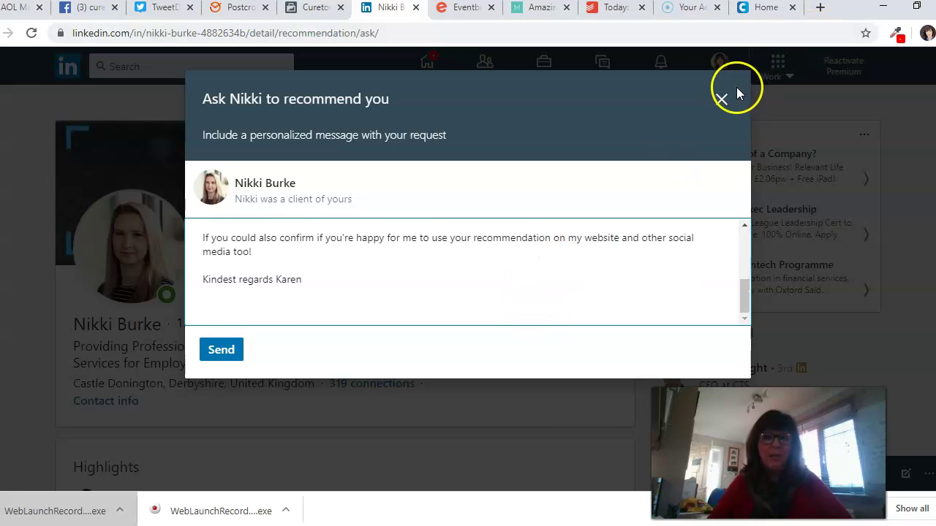
pyautogui.click(721, 98)
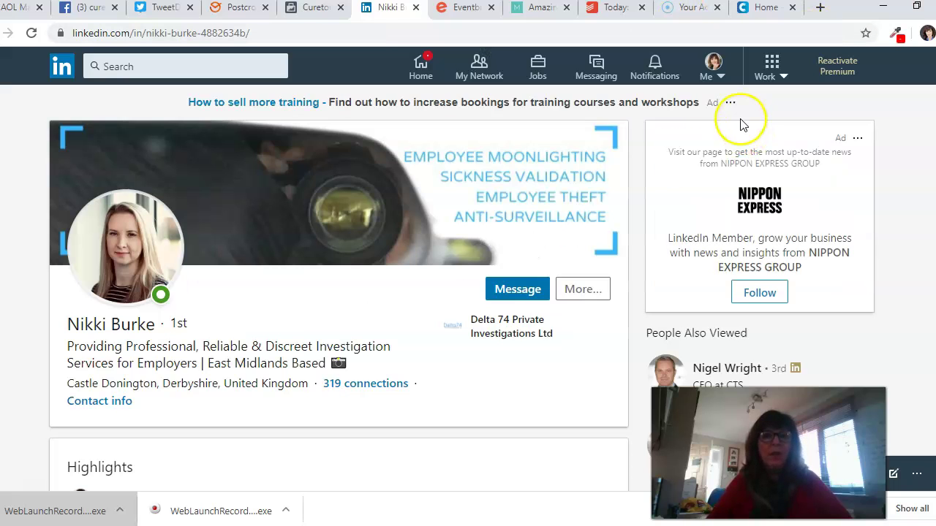
# - Switch to Facebook and open the Reviews section of the Cureton Consulting business page from the search results
pyautogui.click(89, 8)
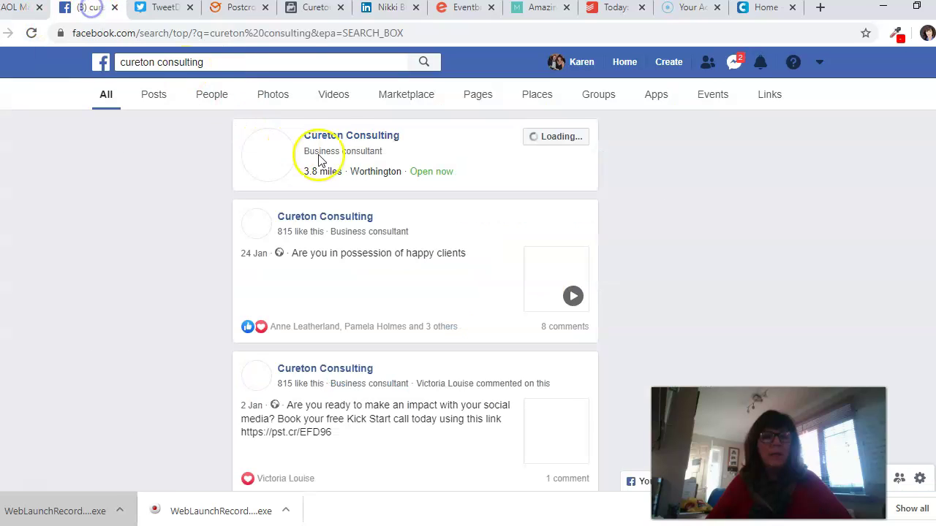
pyautogui.click(337, 137)
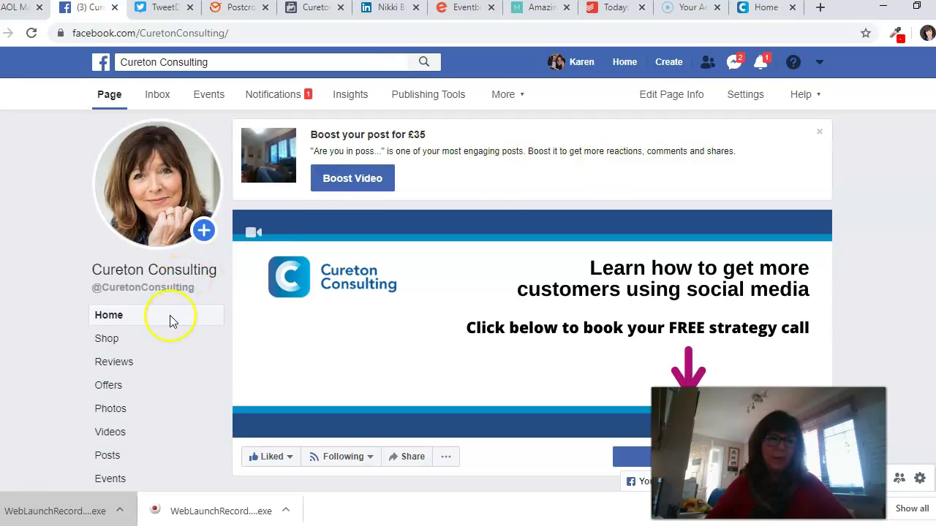
pyautogui.click(119, 367)
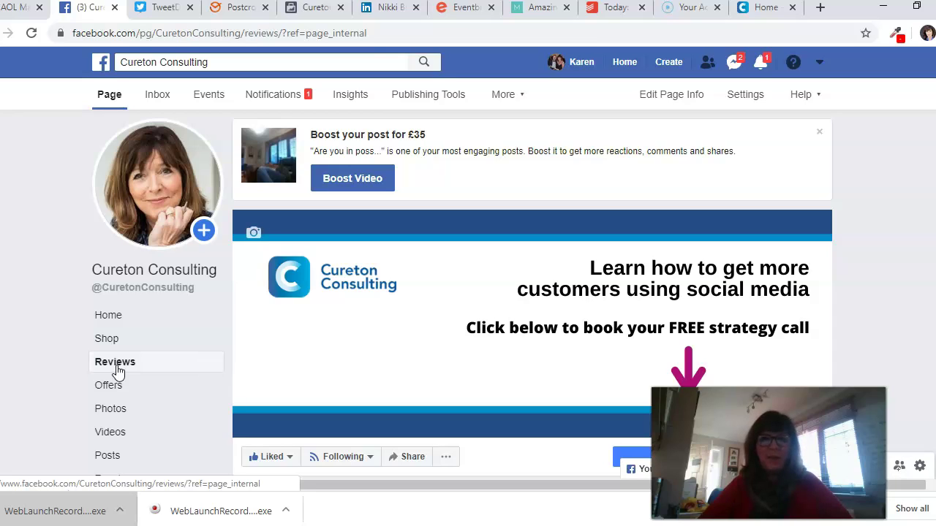
pyautogui.click(119, 370)
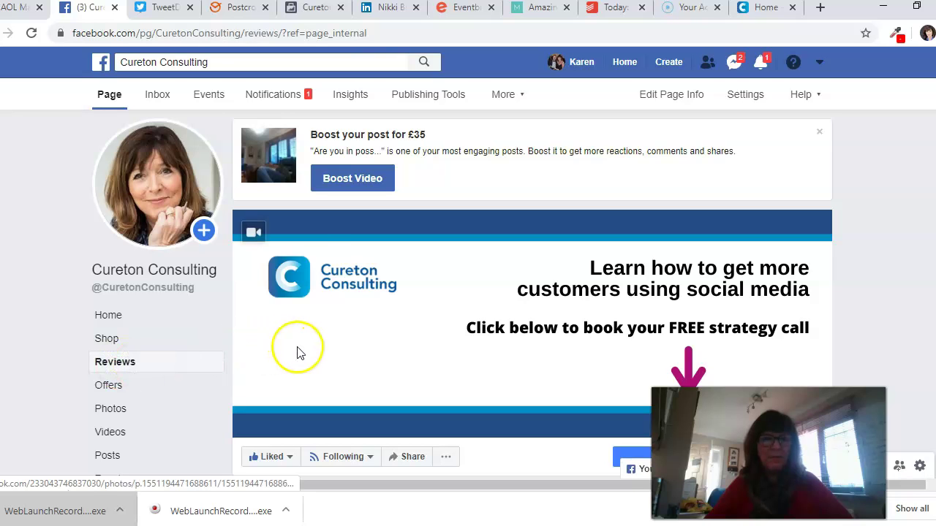
# - Show the page's most recent reviews and look through the clients' recommendations and the replies to them
pyautogui.scroll(-3, 298, 349)
pyautogui.scroll(-1, 295, 345)
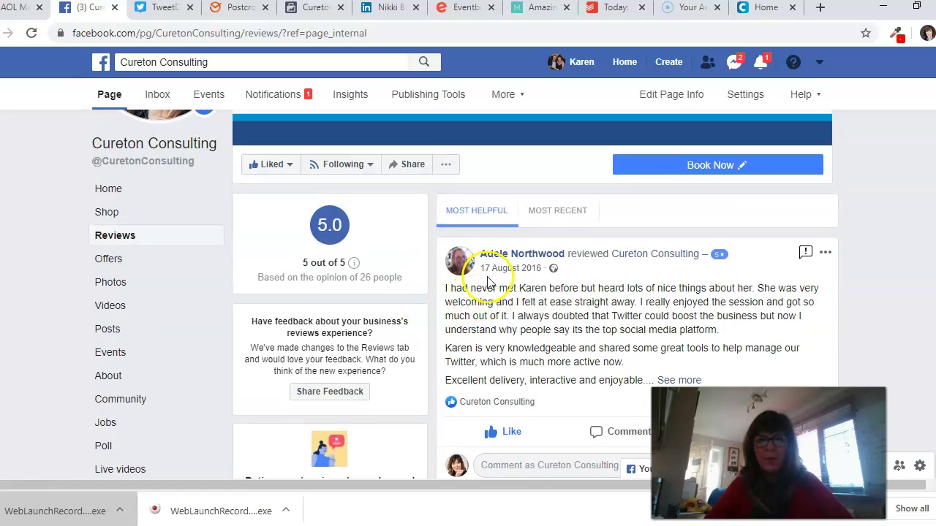
pyautogui.click(553, 217)
pyautogui.scroll(-3, 482, 292)
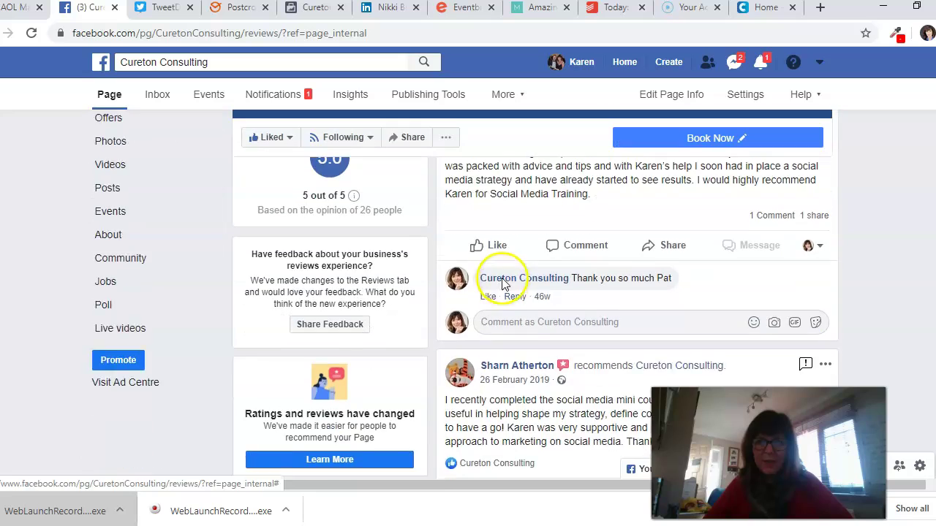
pyautogui.scroll(-3, 502, 284)
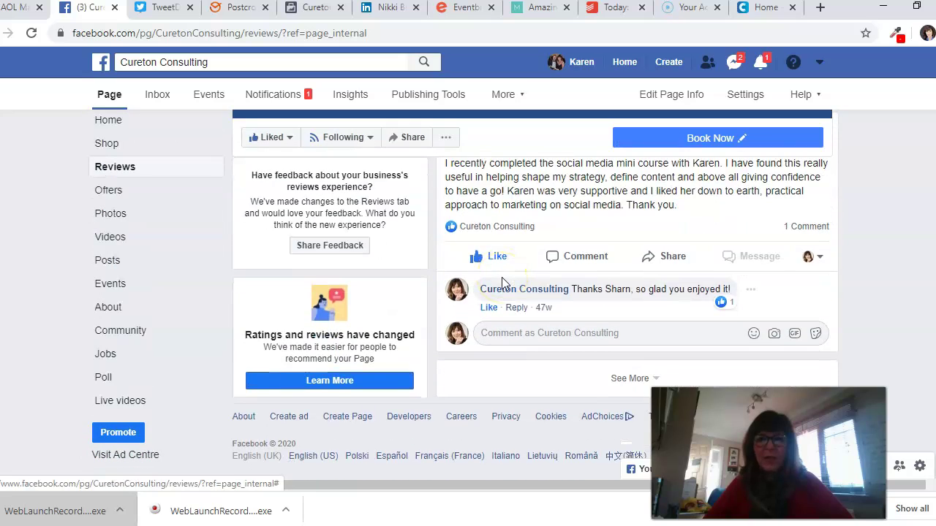
pyautogui.scroll(10, 502, 283)
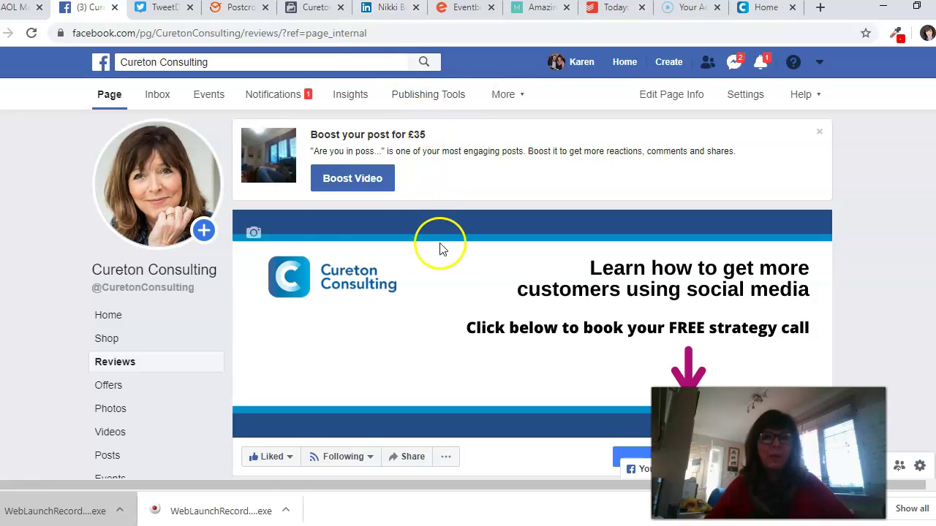
# - Select the passage in the 26 February 2019 review from after "to have a go!" through "marketing on social media"
pyautogui.scroll(-10, 439, 249)
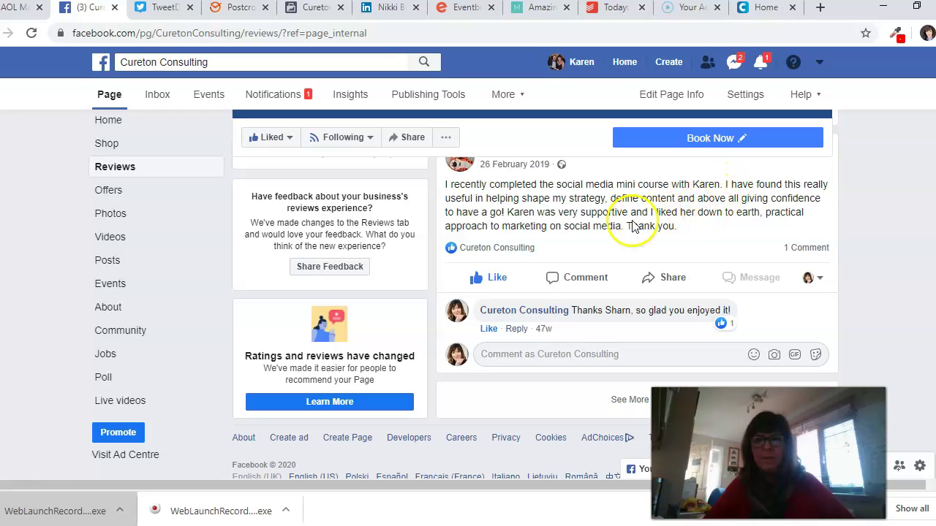
pyautogui.click(505, 212)
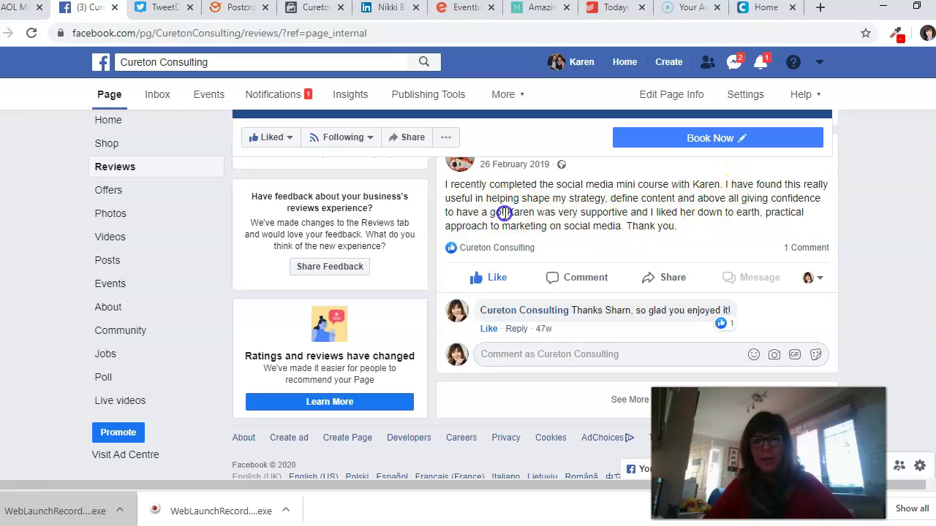
pyautogui.moveTo(504, 212); pyautogui.dragTo(625, 230)
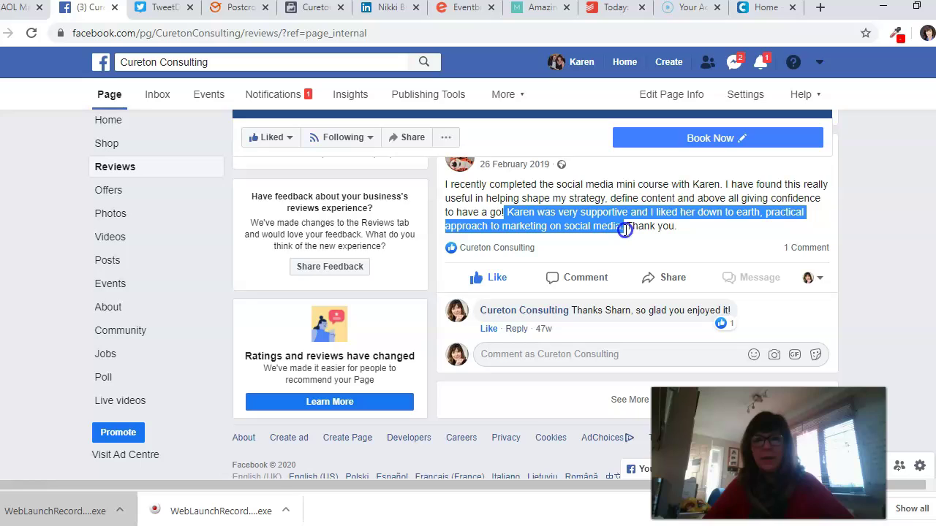